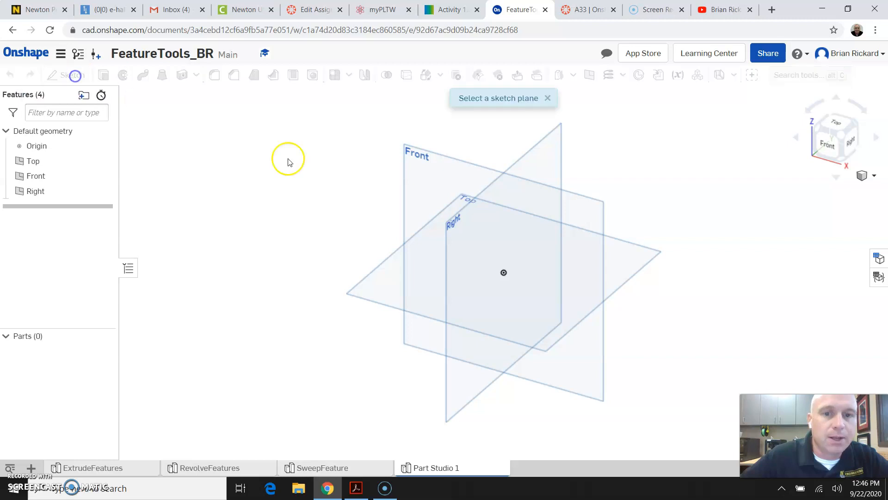
Start a sketch on the Top plane and hide the Front and Right planes.
left_click(362, 292)
left_click(302, 390)
left_click(104, 176)
left_click(104, 190)
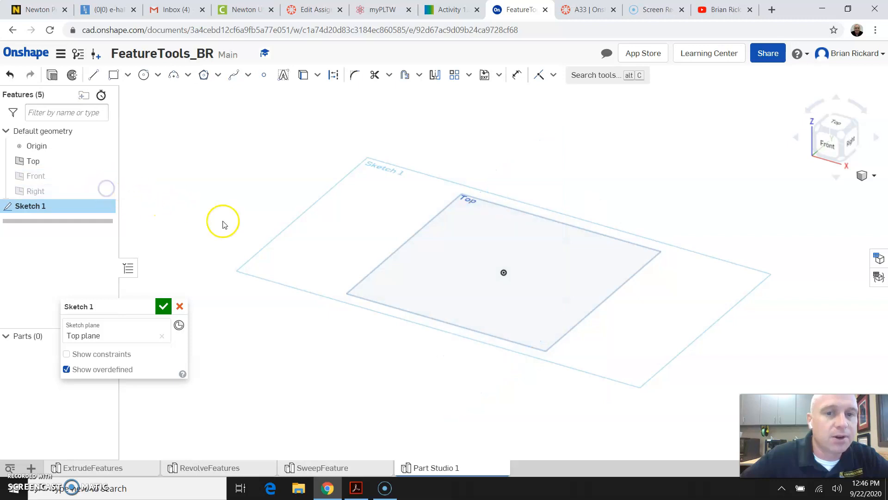
Sketch a circle about 3.6 in in diameter centred on the origin.
left_click(144, 74)
left_click(504, 272)
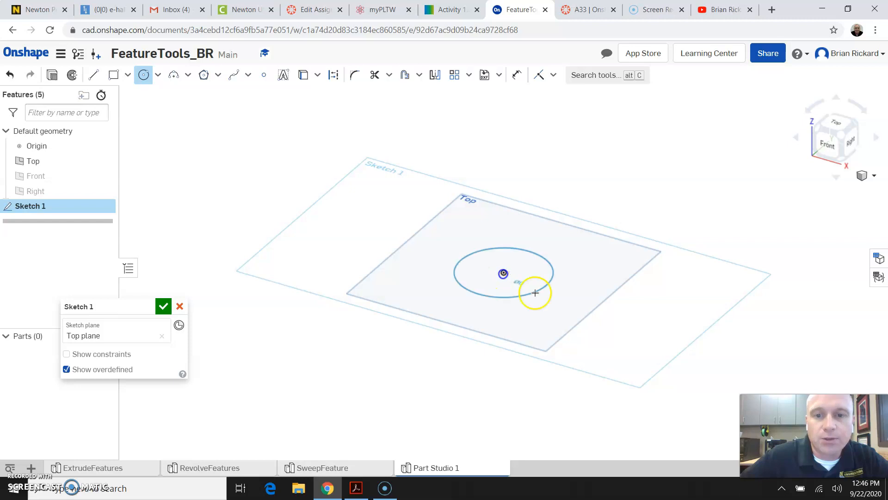
left_click(570, 269)
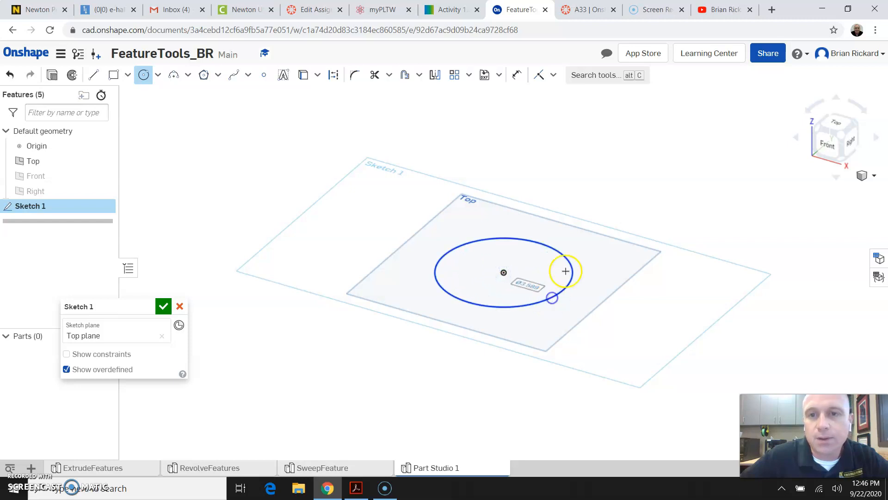
Dimension the circle's diameter at 4 in and finish the sketch.
left_click(516, 79)
left_click(546, 242)
left_click(577, 200)
type("4")
key("Return")
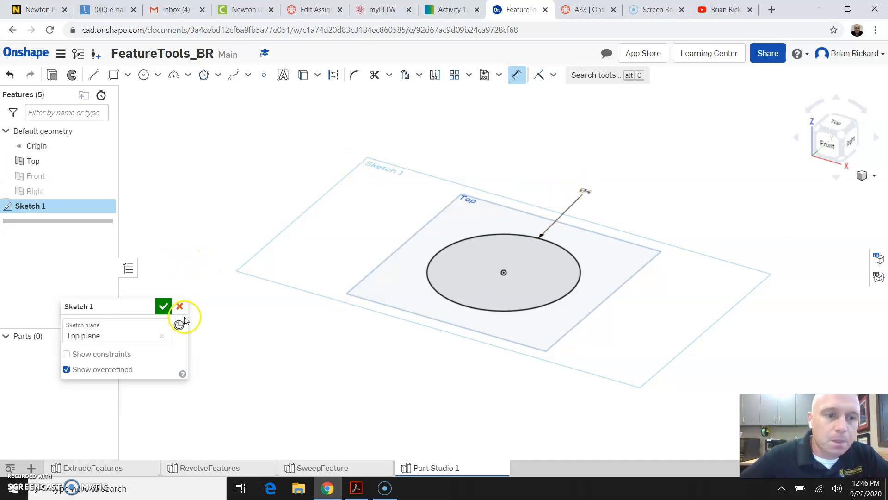
left_click(163, 305)
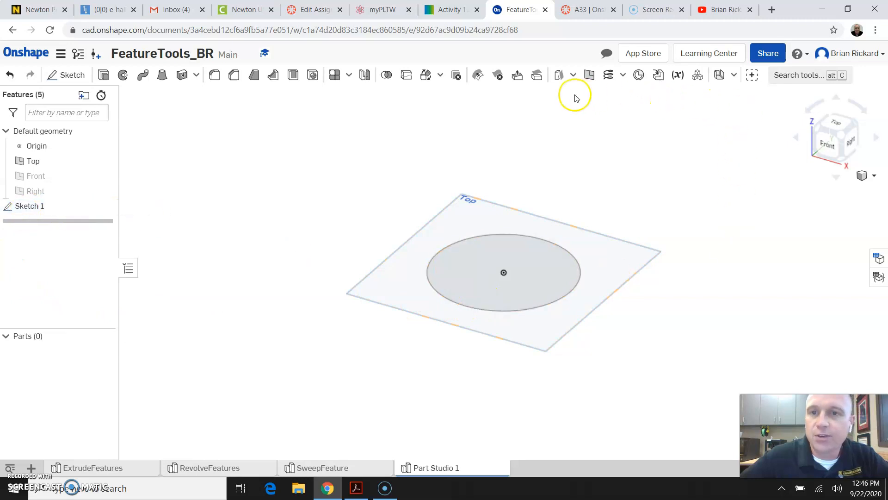
Create a construction plane offset 8 in above the Top plane.
left_click(589, 76)
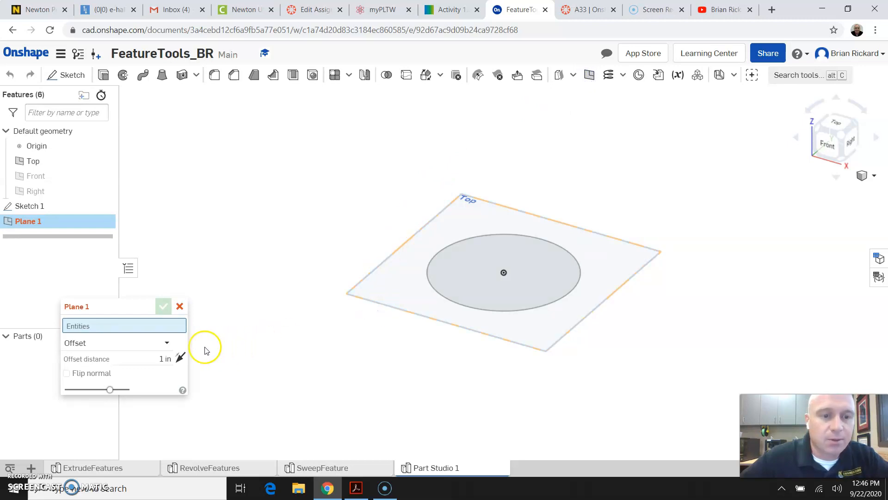
left_click(429, 320)
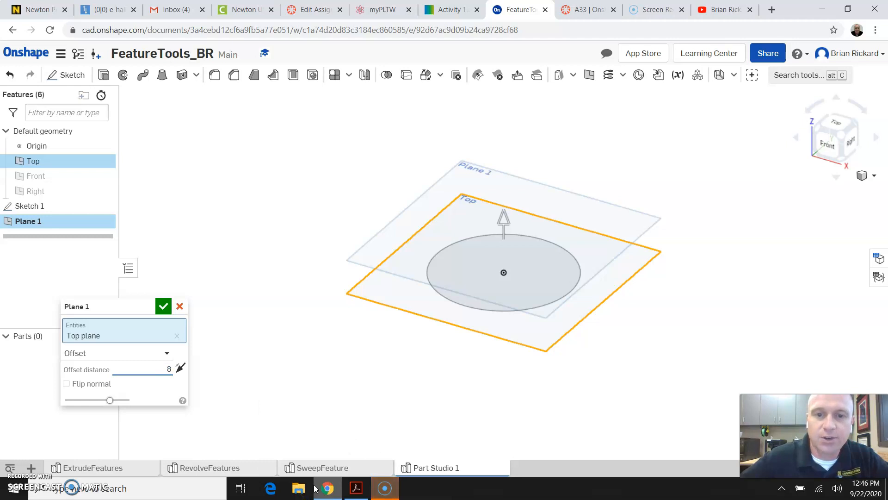
type("8")
key("Return")
scroll(467, 419, "down", 5)
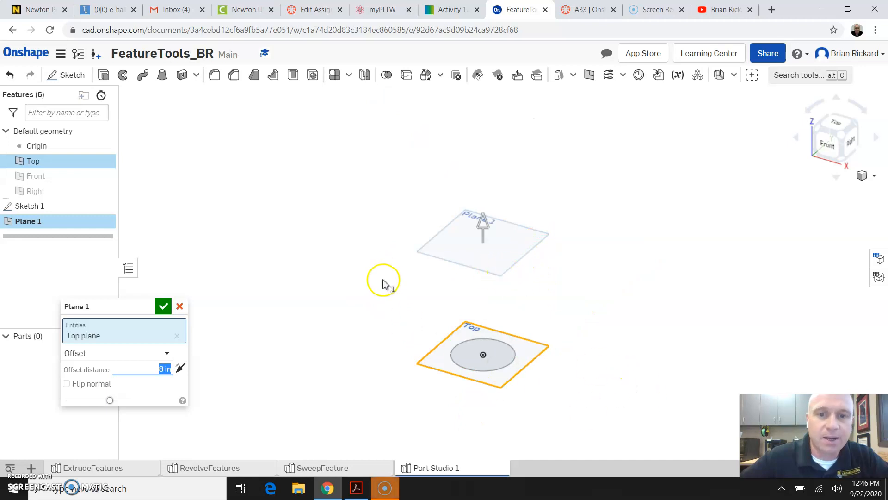
left_click(163, 309)
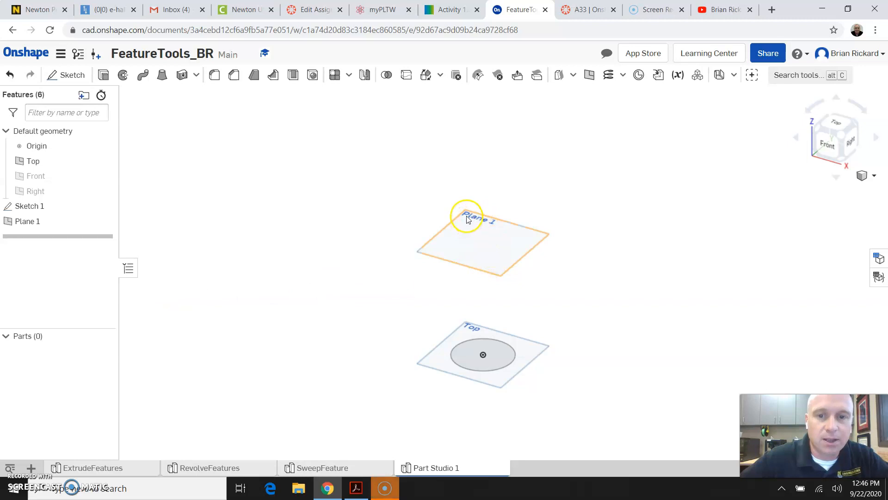
Start a sketch on the offset Plane 1 and project the centre point of the lower circle onto it.
left_click(67, 74)
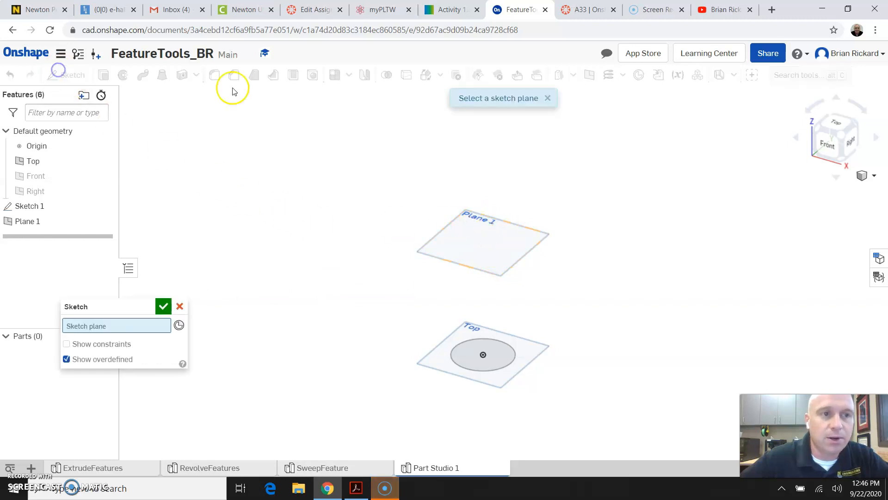
left_click(462, 267)
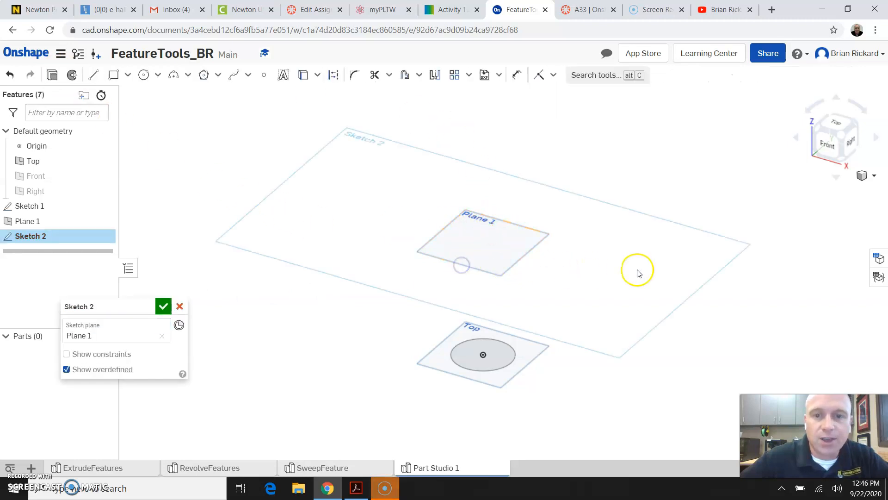
left_click(839, 122)
scroll(473, 327, "down", 3)
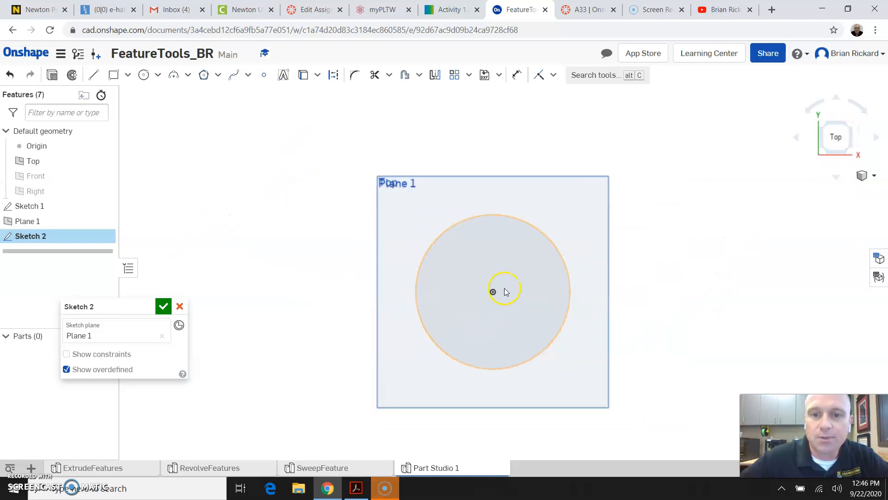
left_click(306, 76)
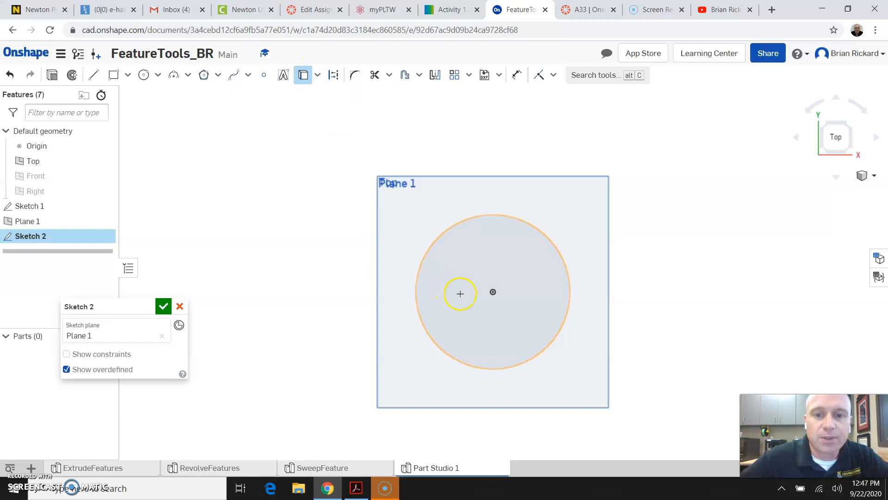
left_click(492, 294)
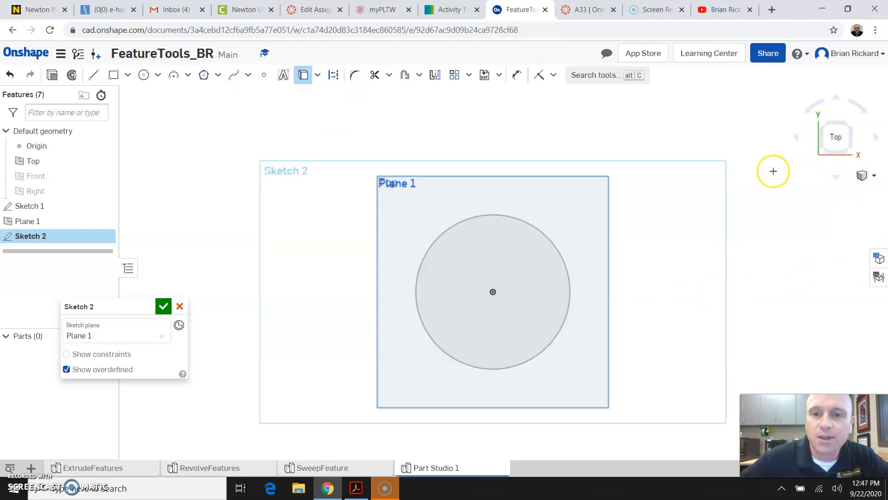
Sketch a circle about 1.5 in in diameter on Plane 1, concentric with the lower circle.
left_click(144, 76)
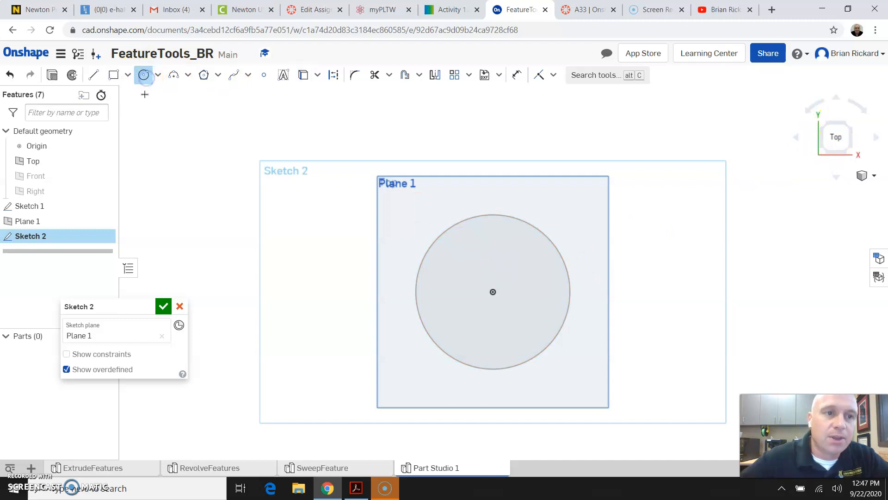
left_click(492, 295)
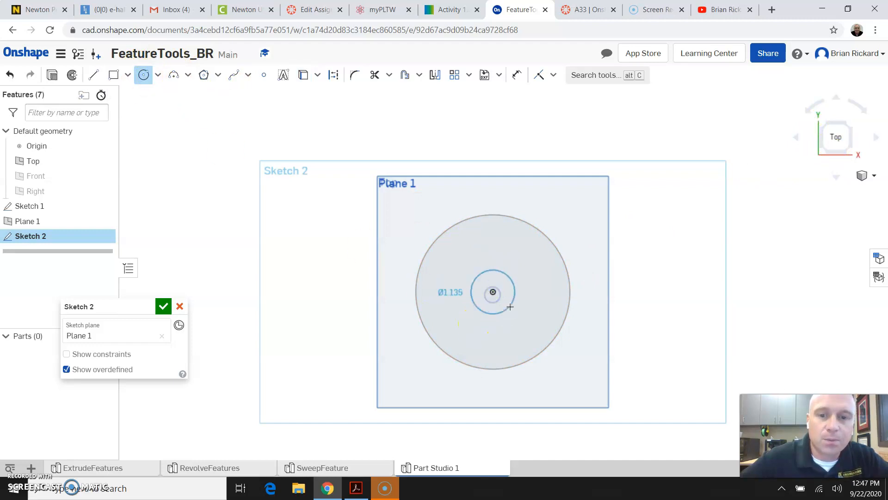
left_click(514, 310)
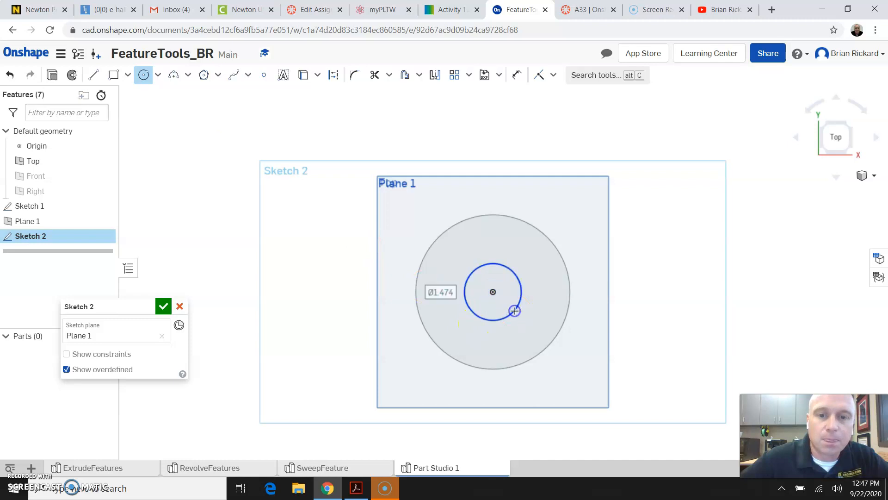
Dimension the diameter of the circle on Plane 1 at 3 in.
left_click(515, 74)
left_click(493, 266)
left_click(579, 214)
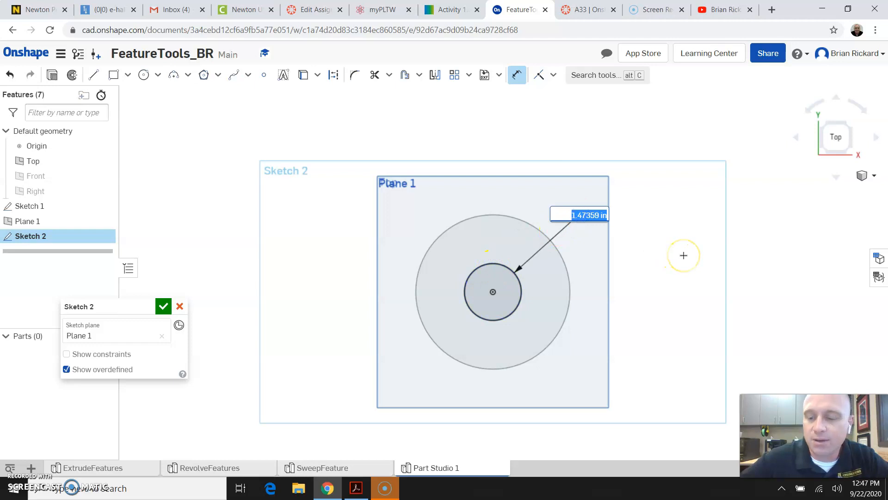
key("Return")
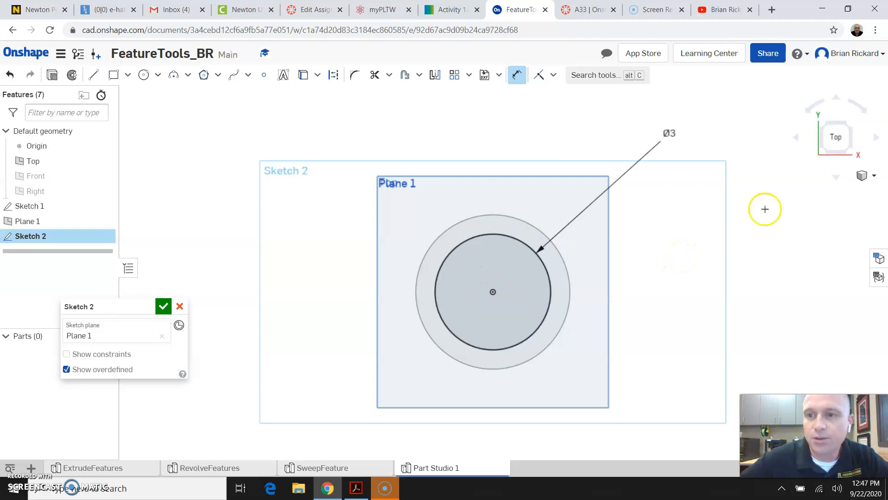
Set the Plane 1 circle's diameter to 1.5 in and finish the sketch.
double_click(671, 135)
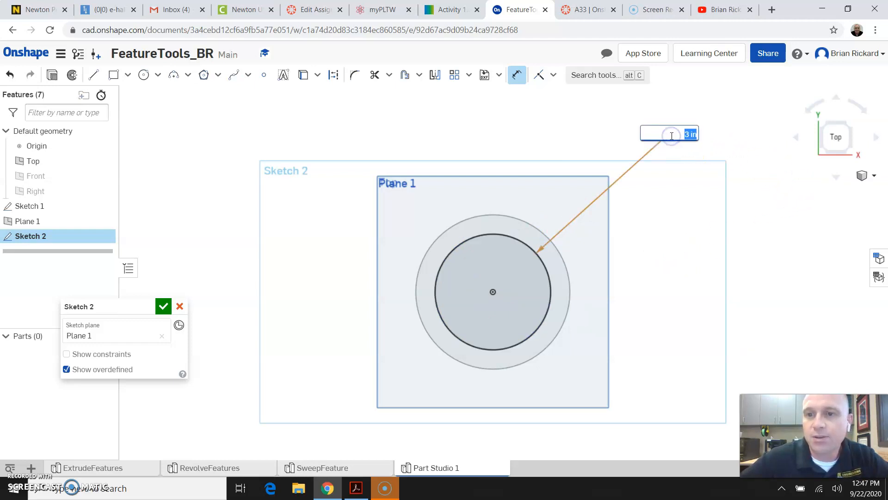
key("Return")
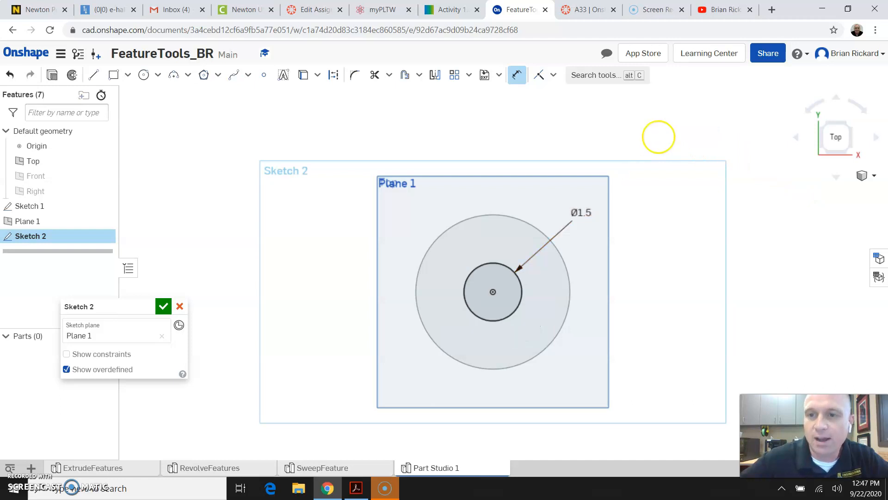
left_click(823, 126)
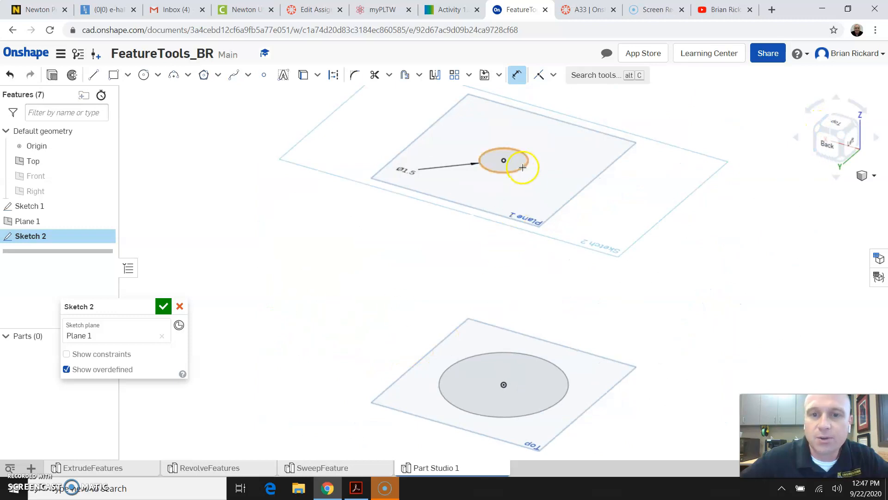
left_click(163, 306)
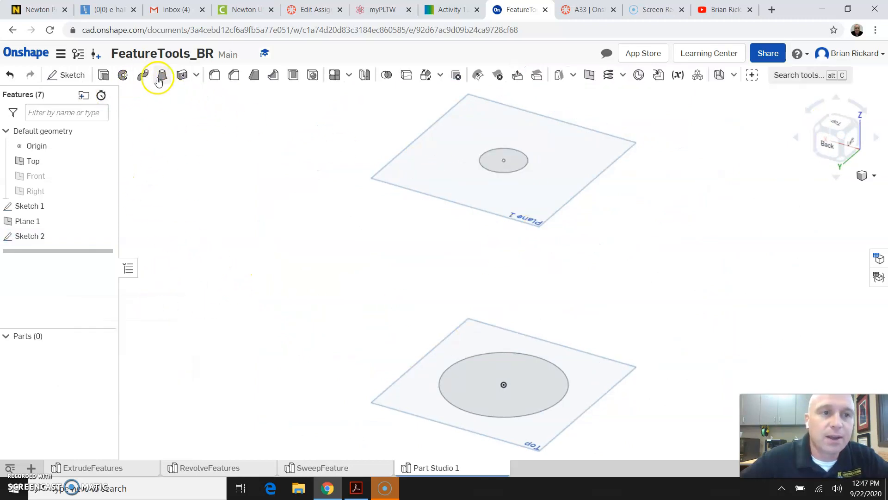
Loft a new solid from the 4 in circle on the Top plane to the 1.5 in circle on Plane 1.
left_click(168, 80)
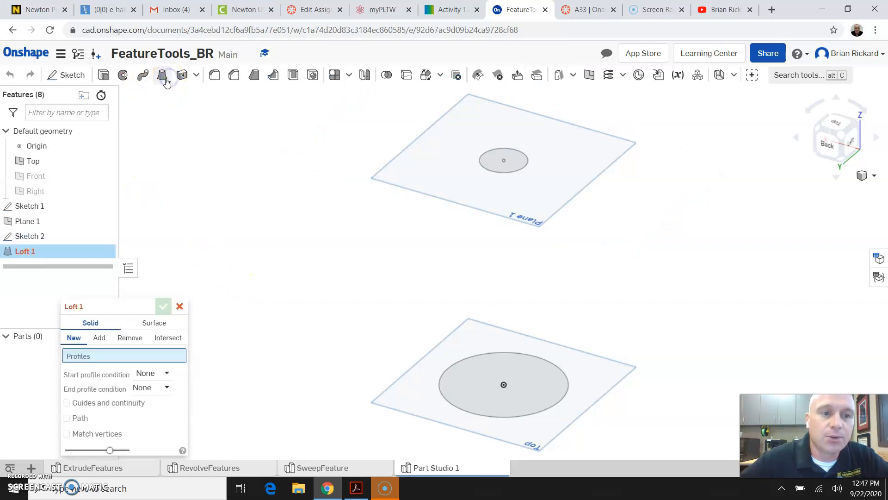
left_click(467, 412)
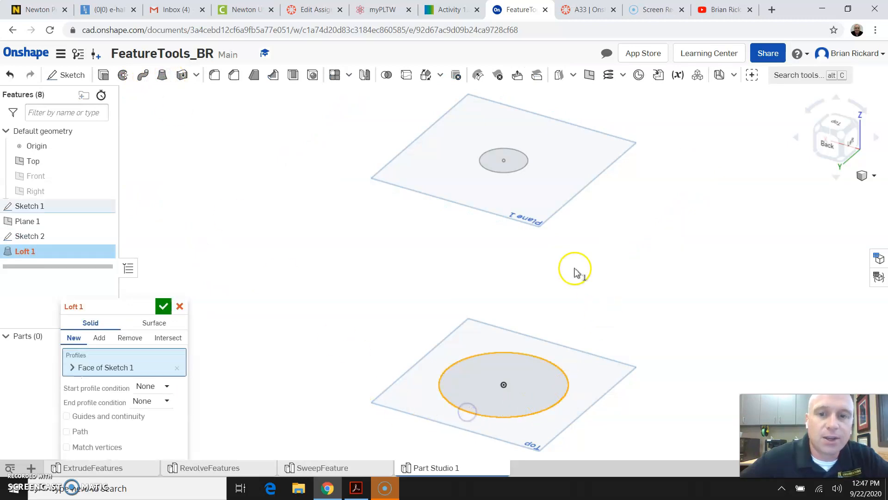
left_click(510, 176)
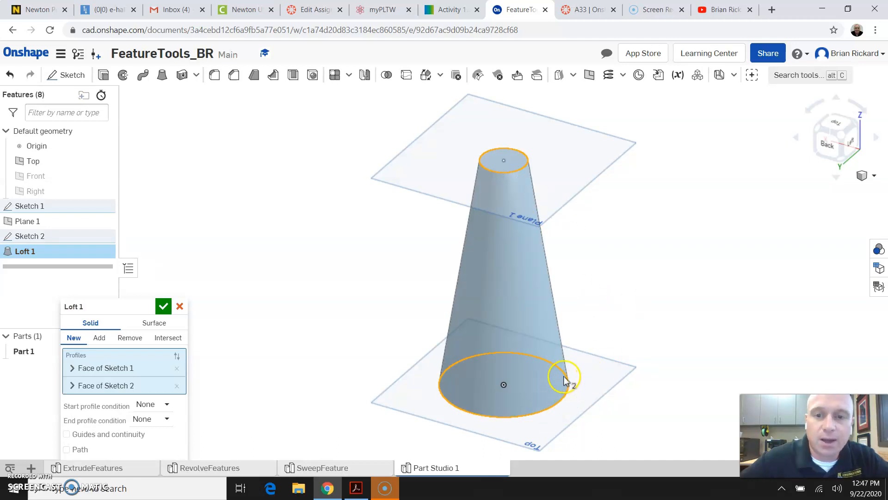
left_click(163, 306)
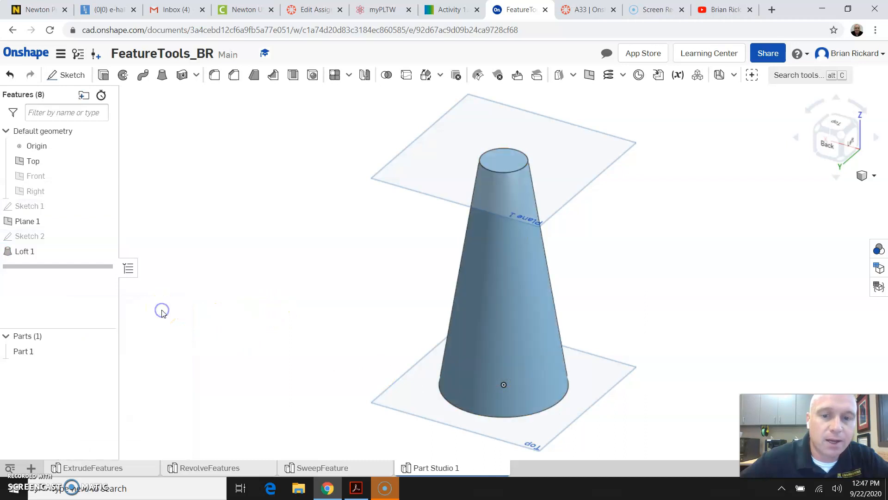
Reopen Sketch 2 on Plane 1 for editing and delete its 1.5 in circle.
scroll(248, 327, "down", 3)
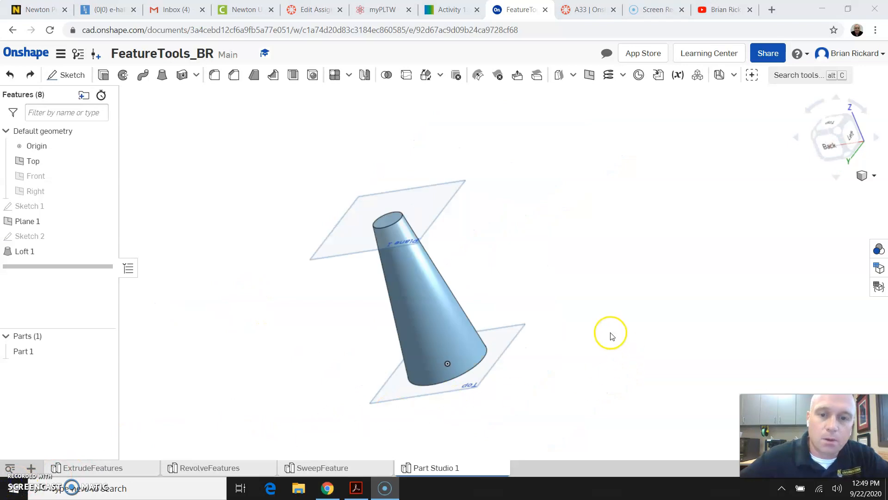
right_click_drag(610, 334, 650, 337)
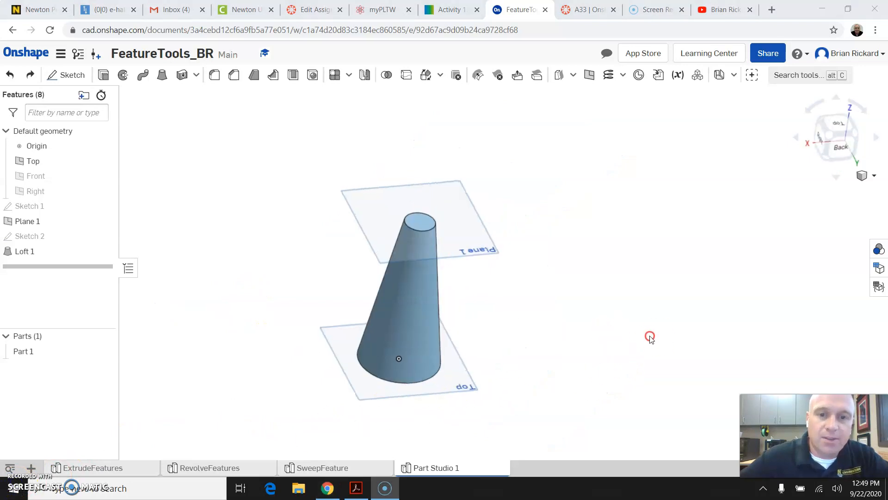
left_click(31, 238)
double_click(31, 238)
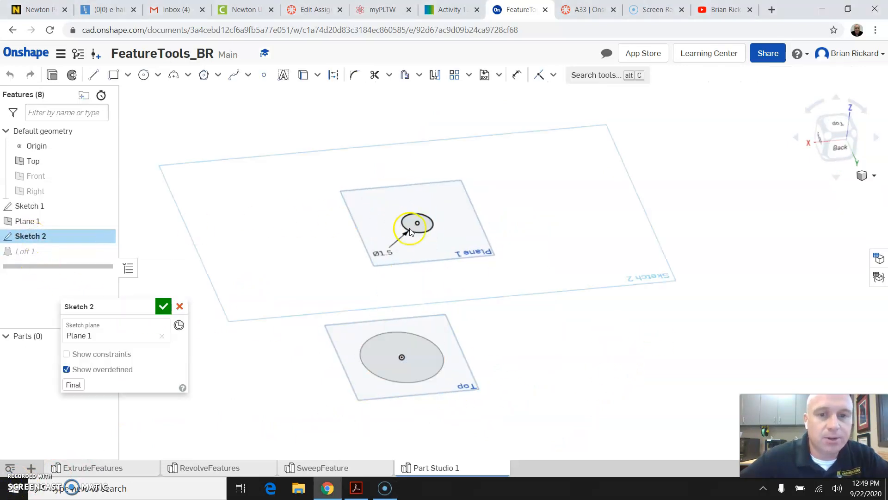
right_click(426, 235)
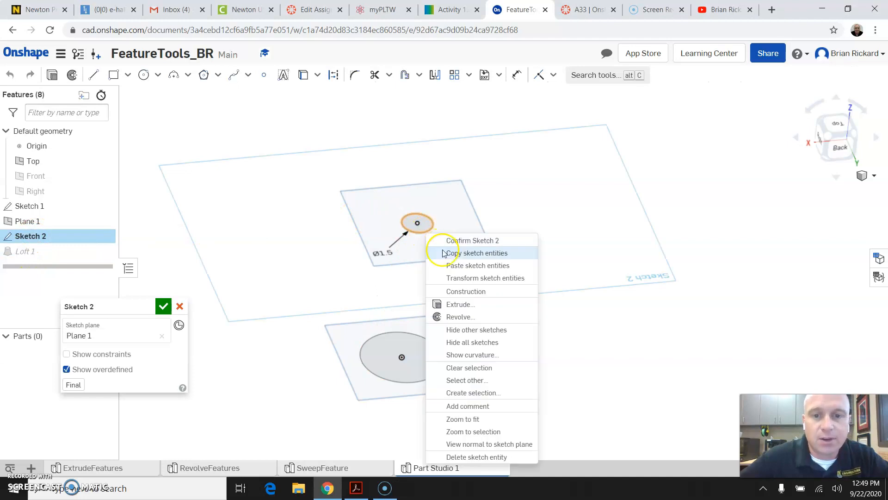
left_click(449, 195)
left_click(431, 222)
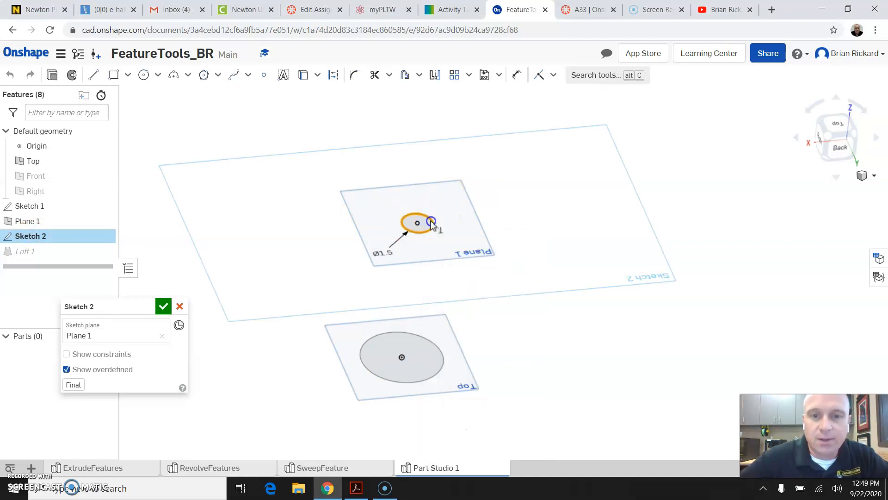
key("Delete")
Draw a three-sided circumscribed polygon on Plane 1, centred above the lower circle's centre.
left_click(204, 75)
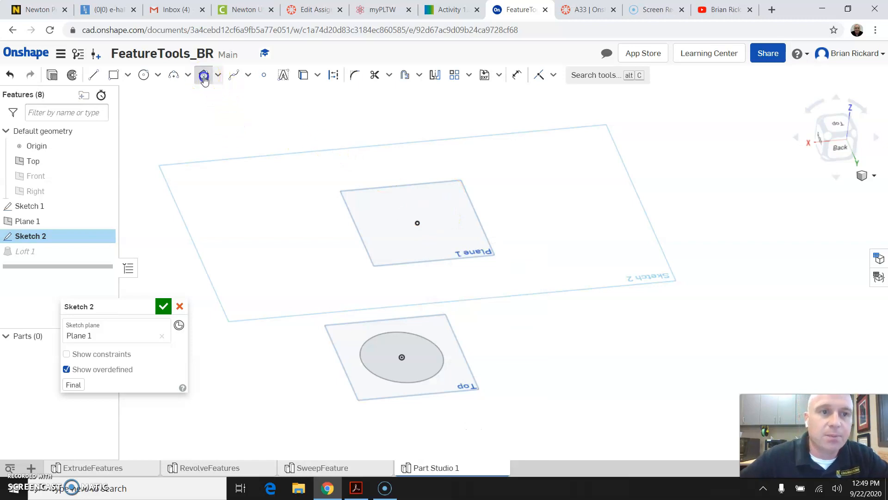
left_click_drag(416, 223, 442, 240)
left_click(443, 241)
left_click(431, 233)
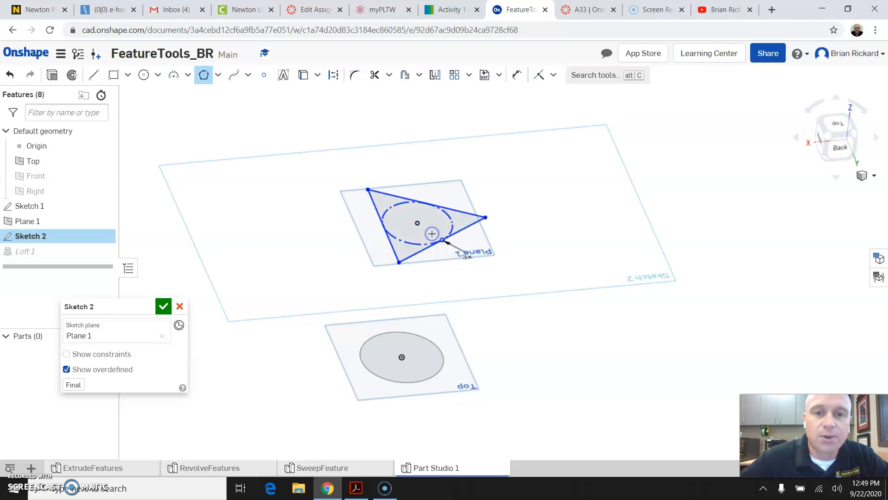
Dimension one side of the triangle on Plane 1 and set its length to 3 in.
left_click(516, 75)
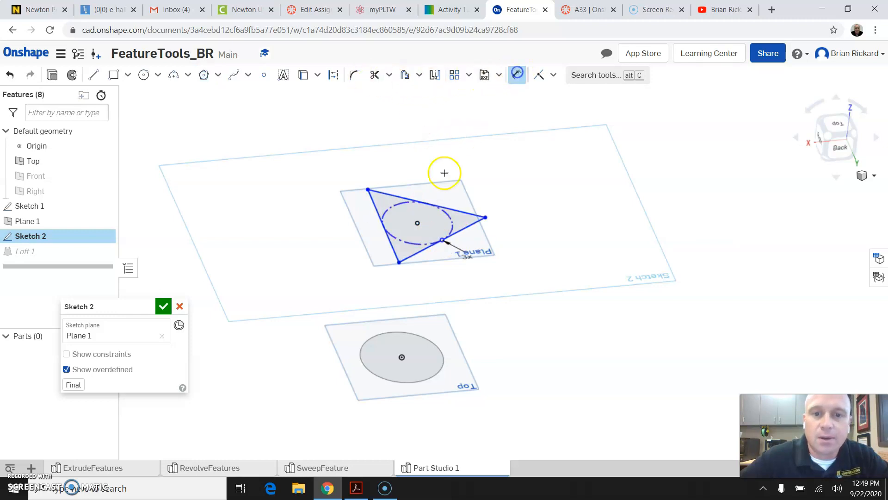
left_click(388, 241)
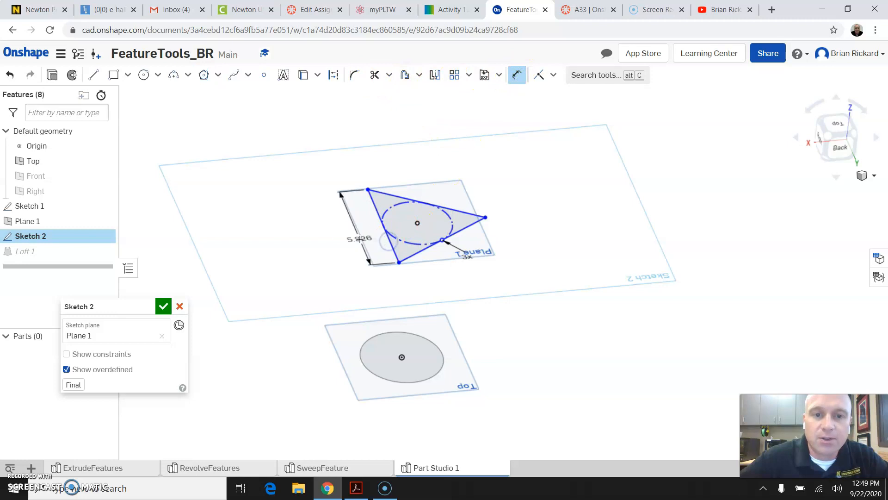
left_click(329, 324)
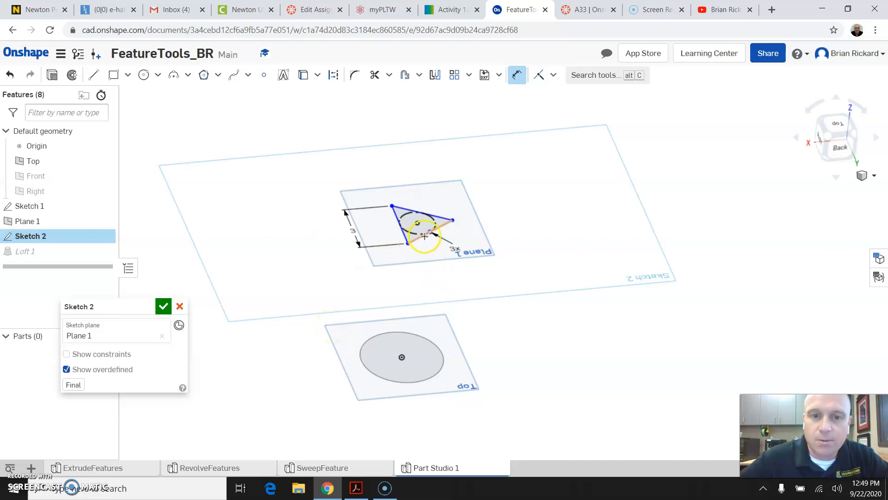
left_click(417, 238)
key("Escape")
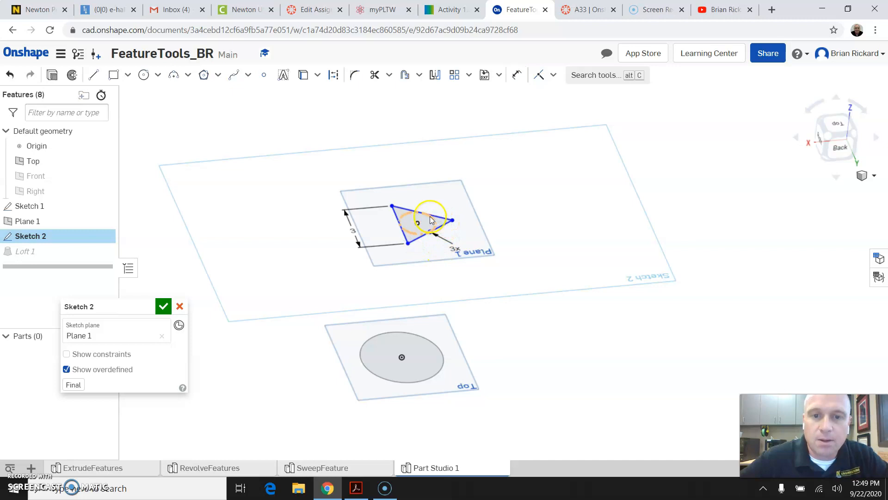
Try to dimension the triangle's inscribed construction circle at a diameter of 1.5 in, and delete that dimension.
left_click(514, 75)
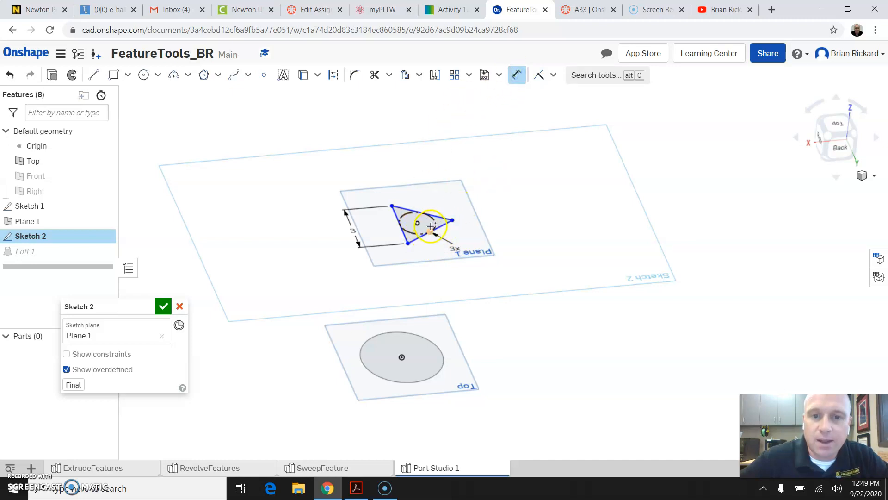
left_click(433, 222)
left_click(456, 186)
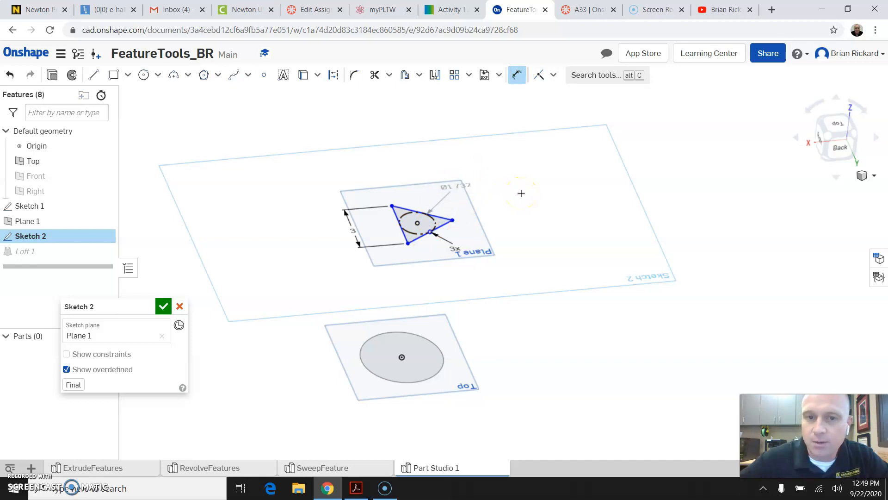
type("1.5")
key("Return")
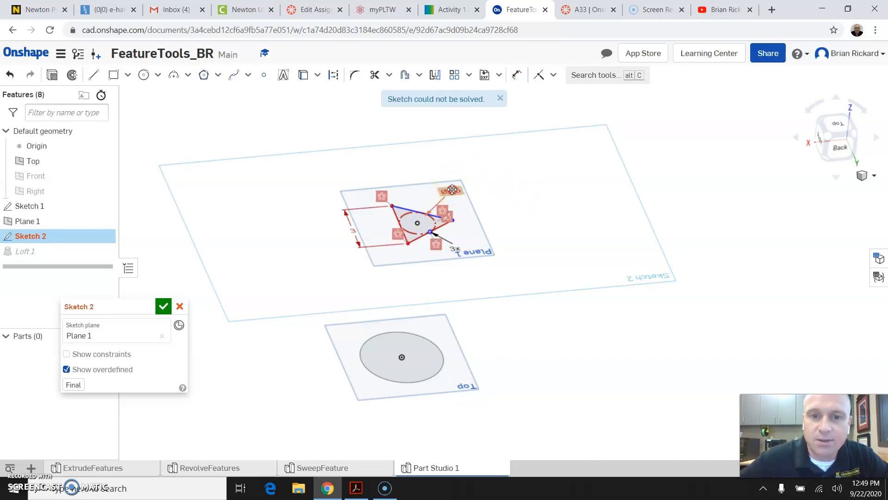
right_click(452, 189)
left_click(509, 314)
left_click(429, 231)
left_click(387, 226)
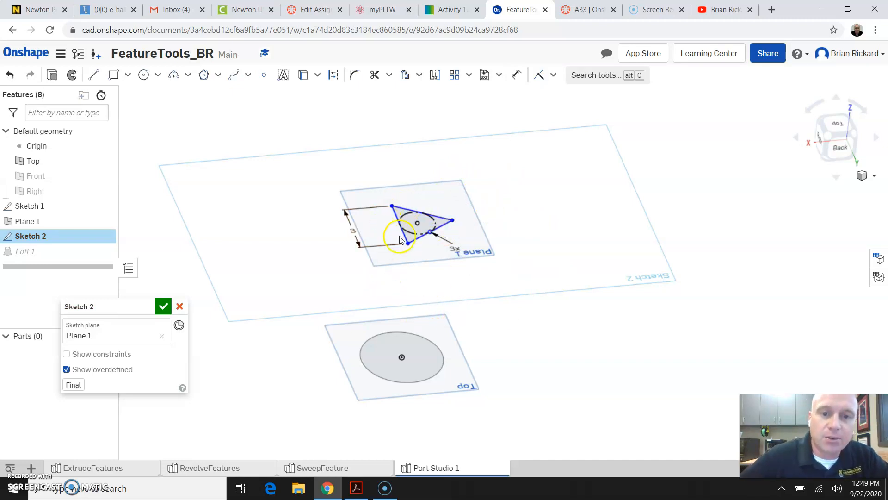
Apply a Vertical constraint to the triangle's 3 in side and finish Sketch 2.
left_click(839, 121)
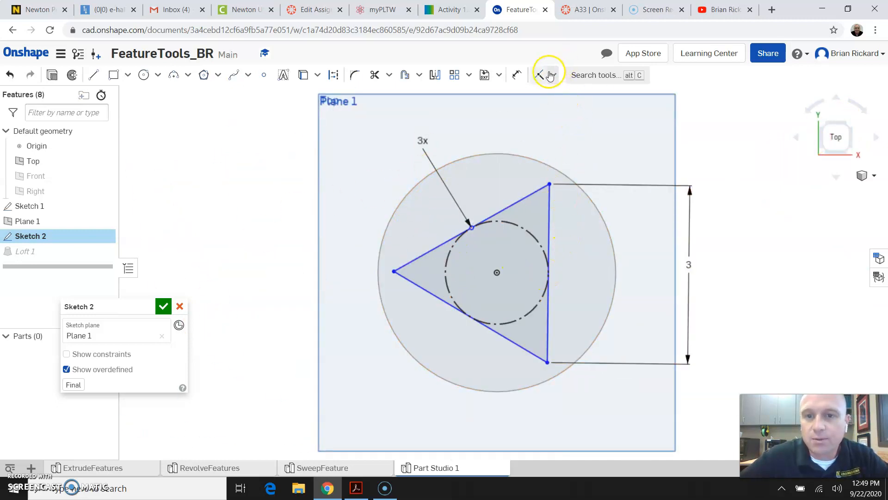
left_click(553, 77)
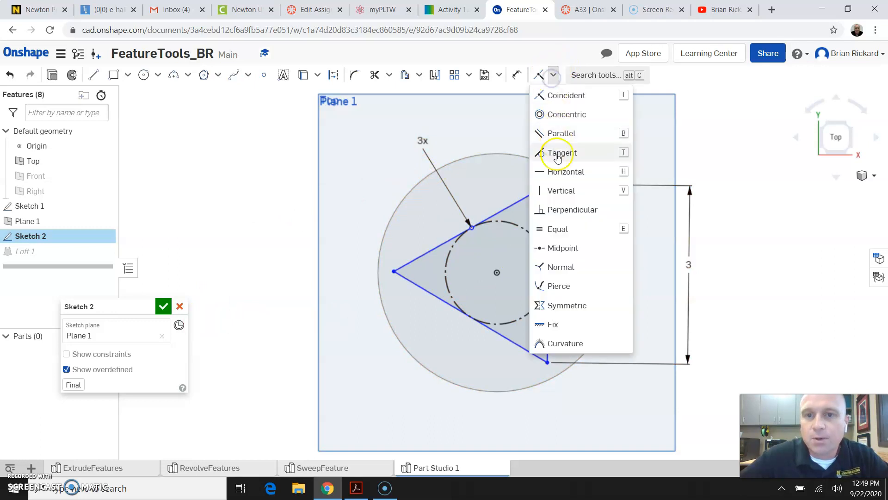
left_click(559, 190)
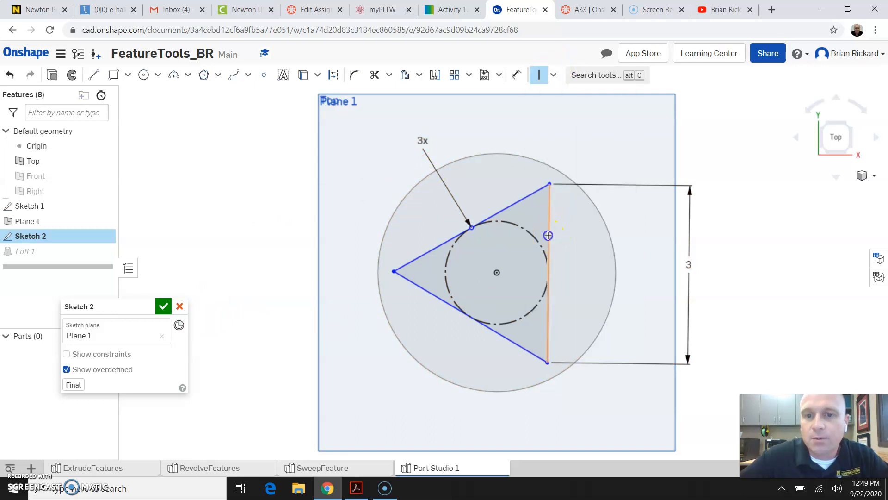
left_click(548, 235)
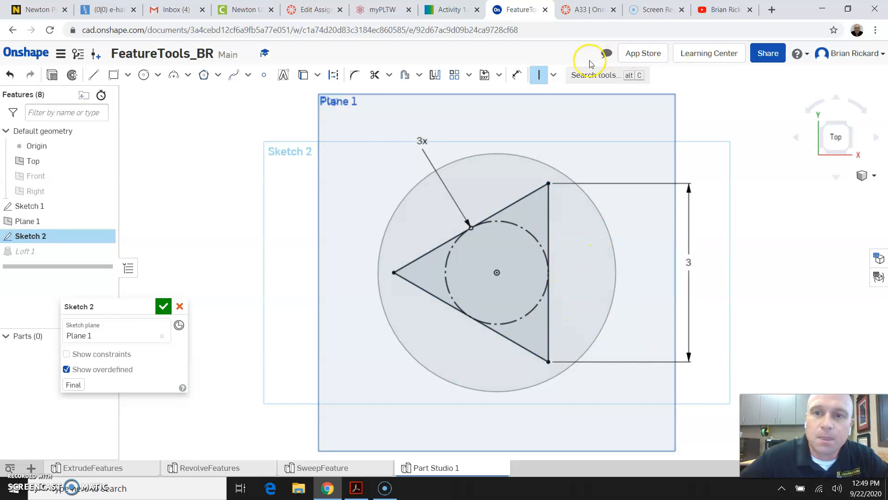
left_click(825, 128)
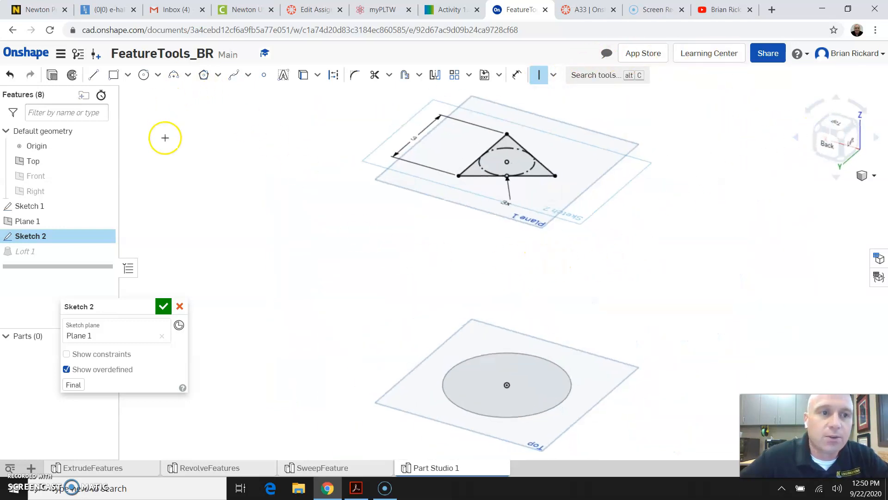
left_click(163, 305)
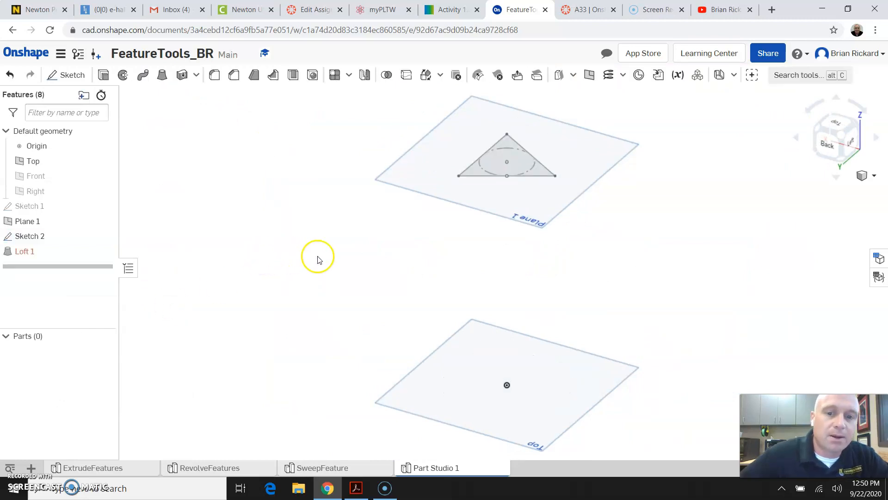
Try to redefine Loft 1's profiles by reselecting the Sketch 1 circle and the Sketch 2 triangle.
mouse_move(24, 255)
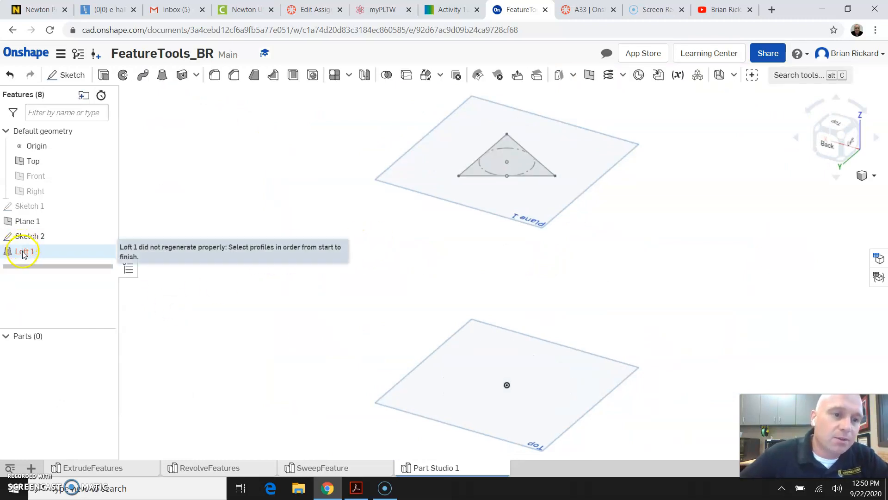
right_click(24, 252)
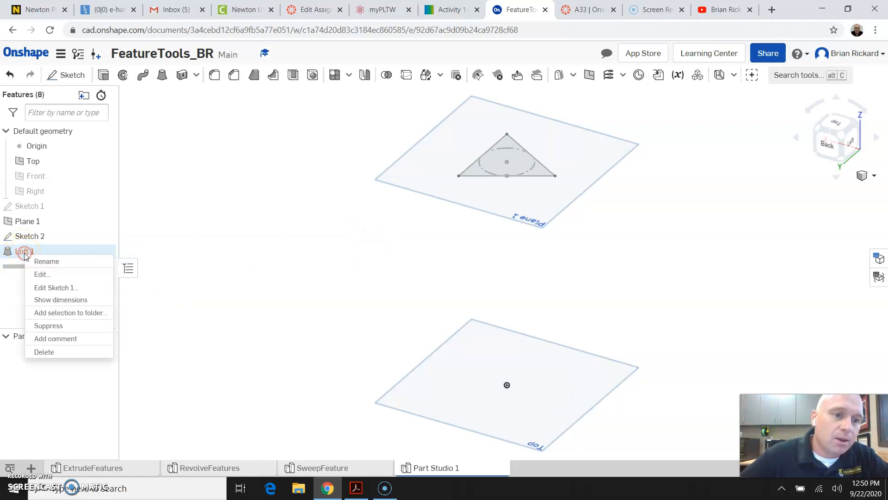
left_click(24, 253)
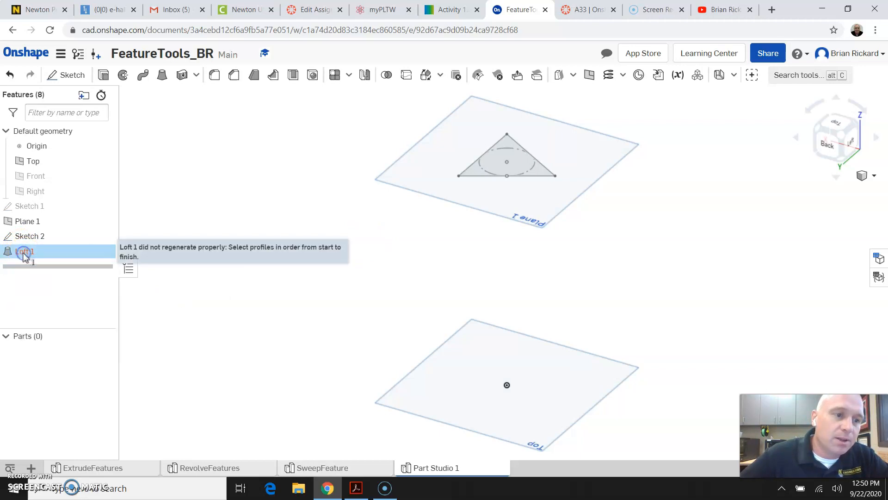
right_click(24, 253)
left_click(35, 274)
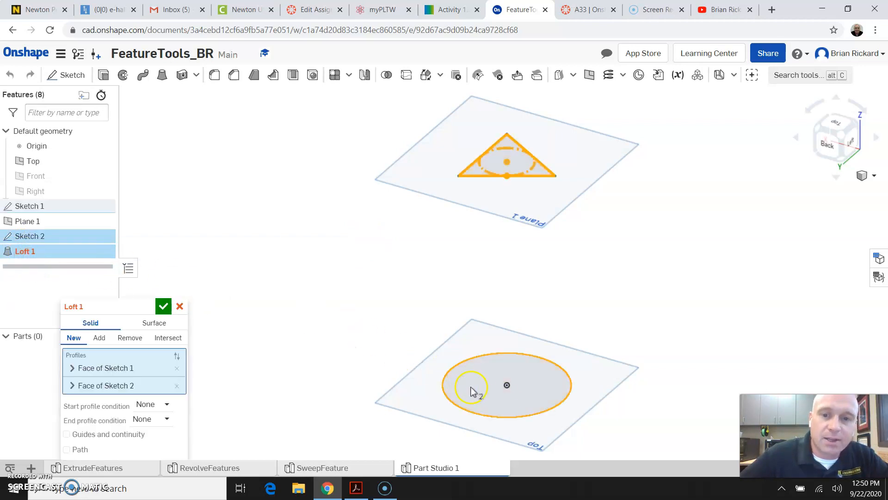
left_click(501, 418)
left_click(525, 190)
left_click(527, 173)
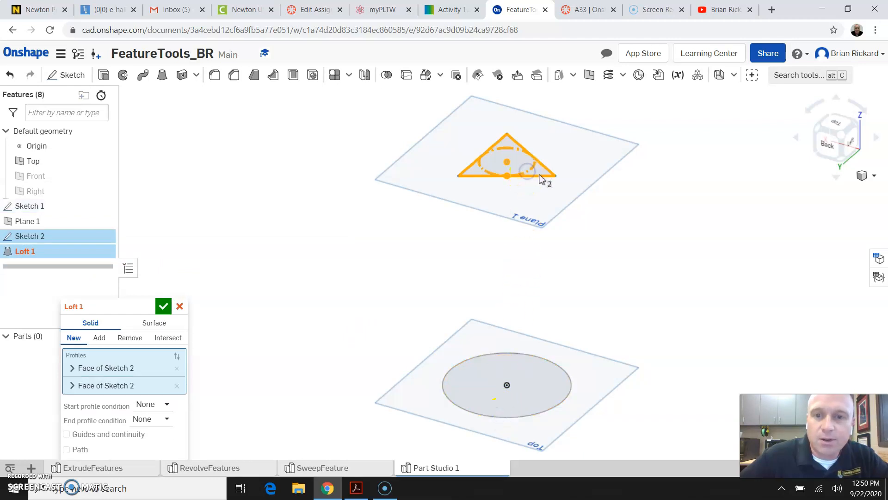
left_click(541, 178)
left_click(501, 169)
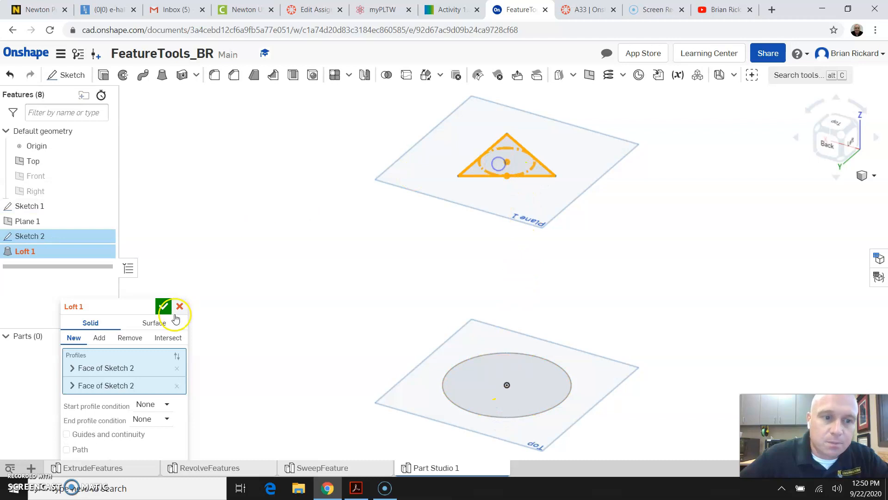
left_click(180, 306)
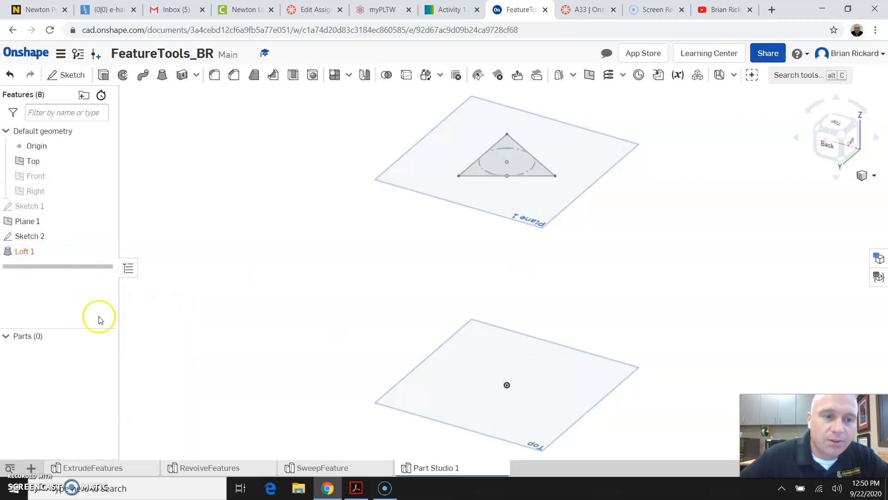
Delete Loft 1 and loft a new solid from the circle on the Top plane to the triangle on Plane 1.
right_click(21, 251)
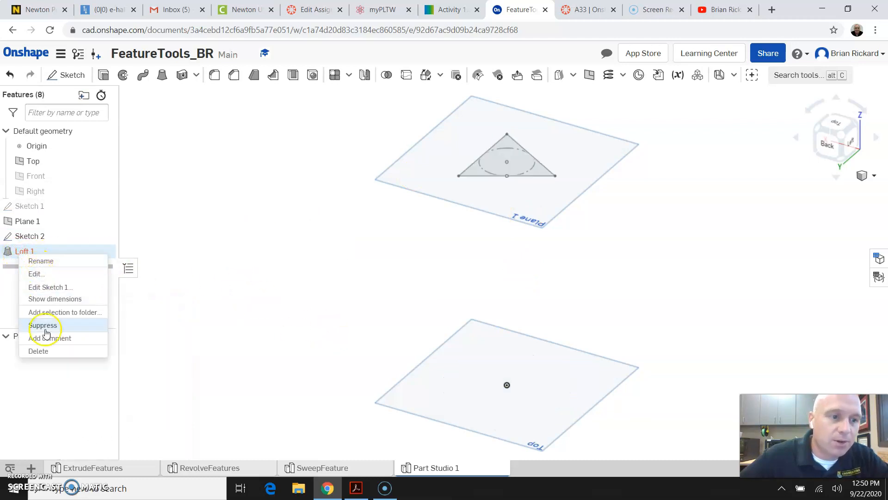
left_click(46, 350)
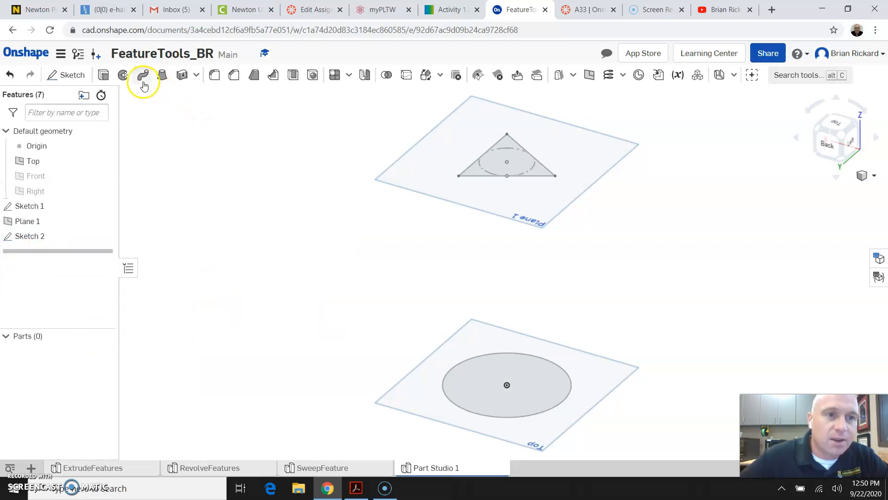
left_click(162, 75)
left_click(500, 420)
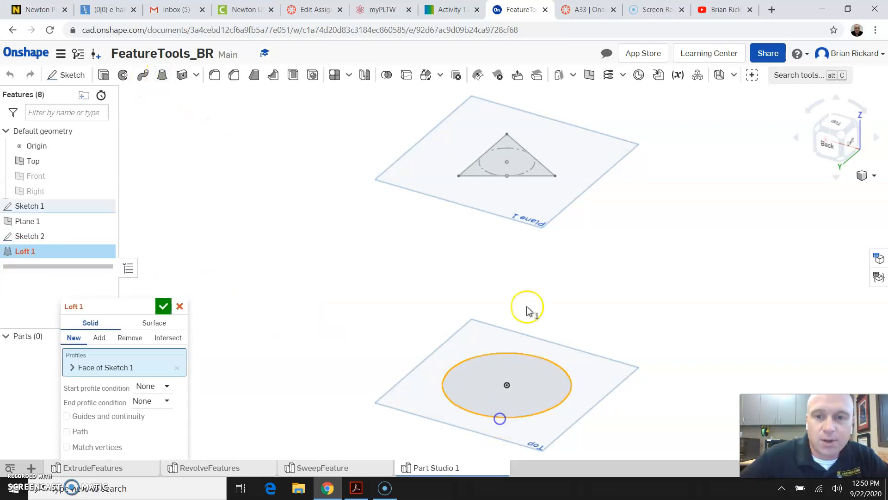
left_click(533, 177)
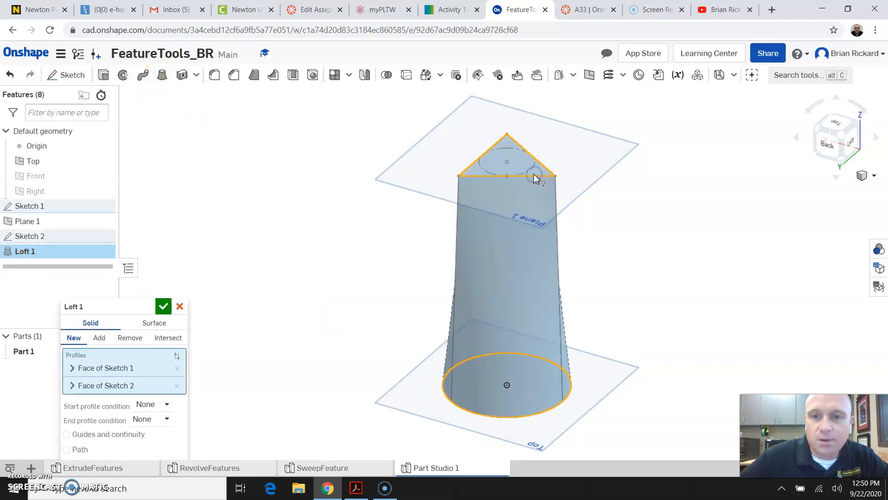
left_click(163, 305)
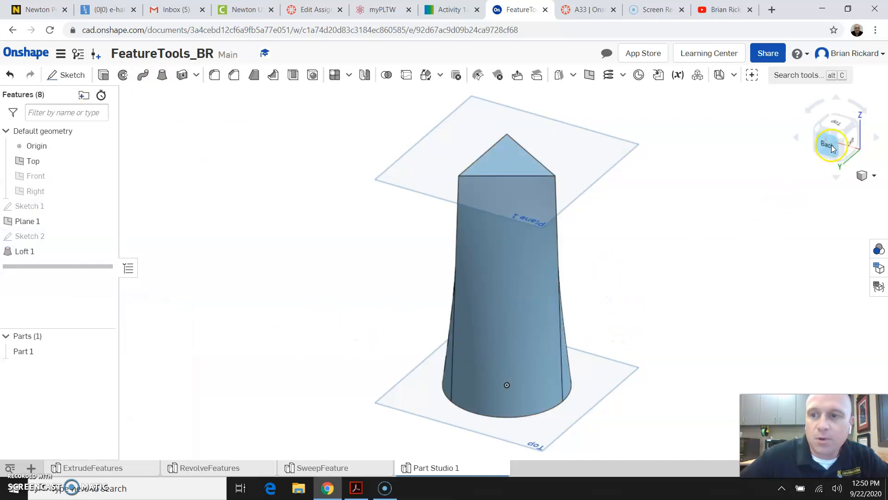
Rename the Part Studio 1 tab as LoftFeature.
left_click_drag(843, 137, 817, 148)
right_click_drag(711, 191, 689, 257)
left_click(445, 468)
right_click(445, 468)
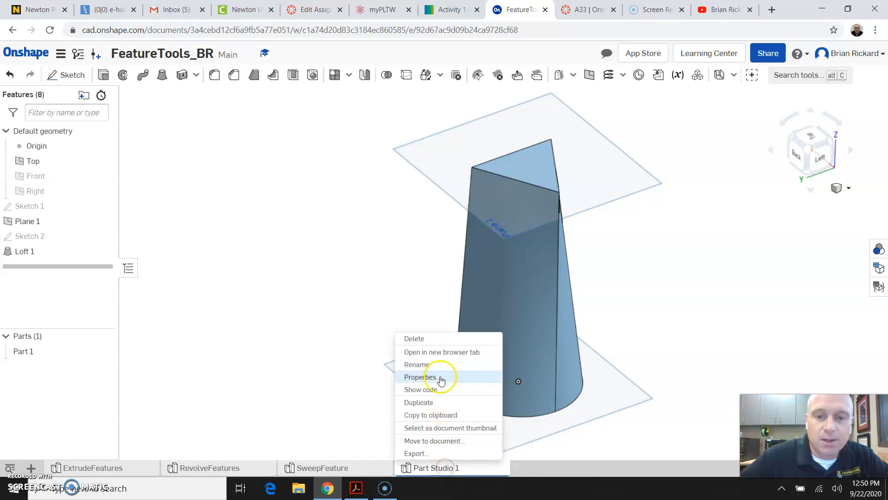
left_click(440, 359)
mouse_move(465, 465)
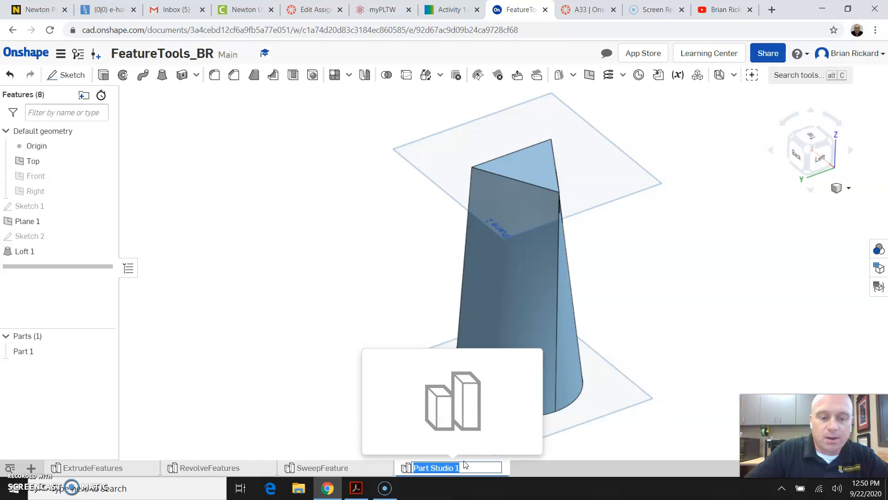
type("Lof")
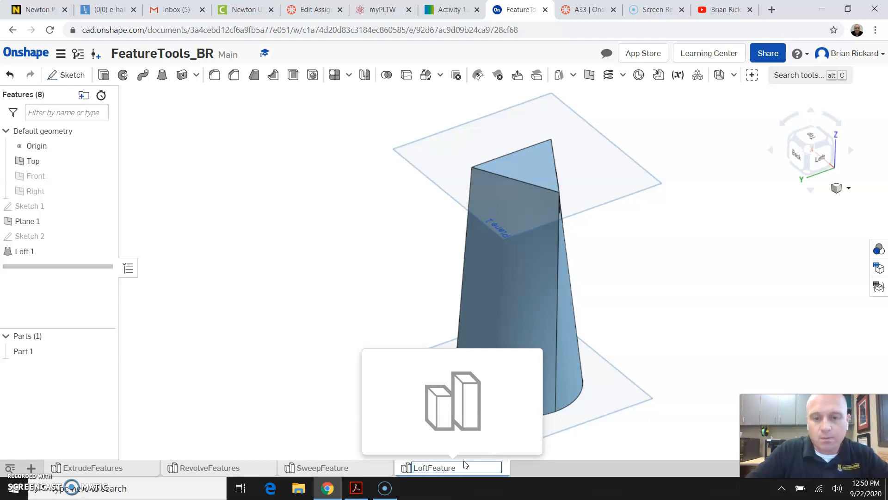
type("tFeature")
left_click(350, 405)
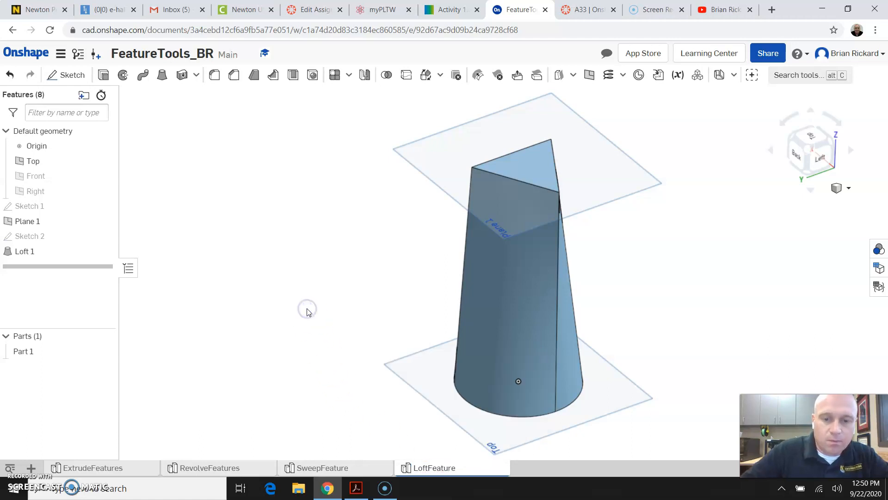